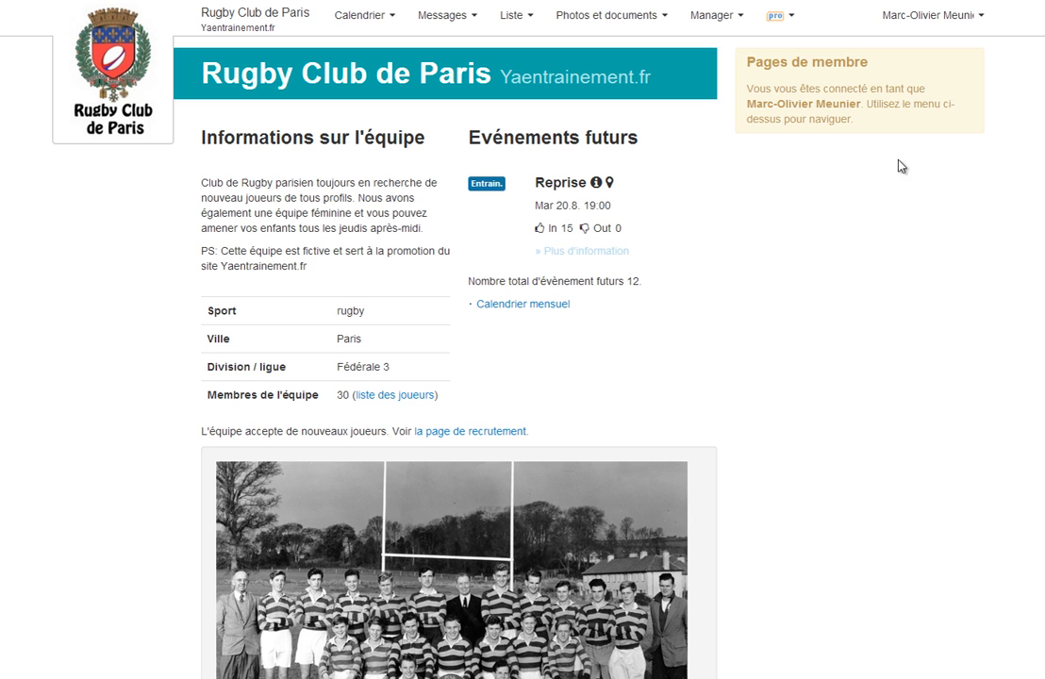
Step: Open the Réglages section of the team settings and read the help for the Evènements publics option
click(728, 17)
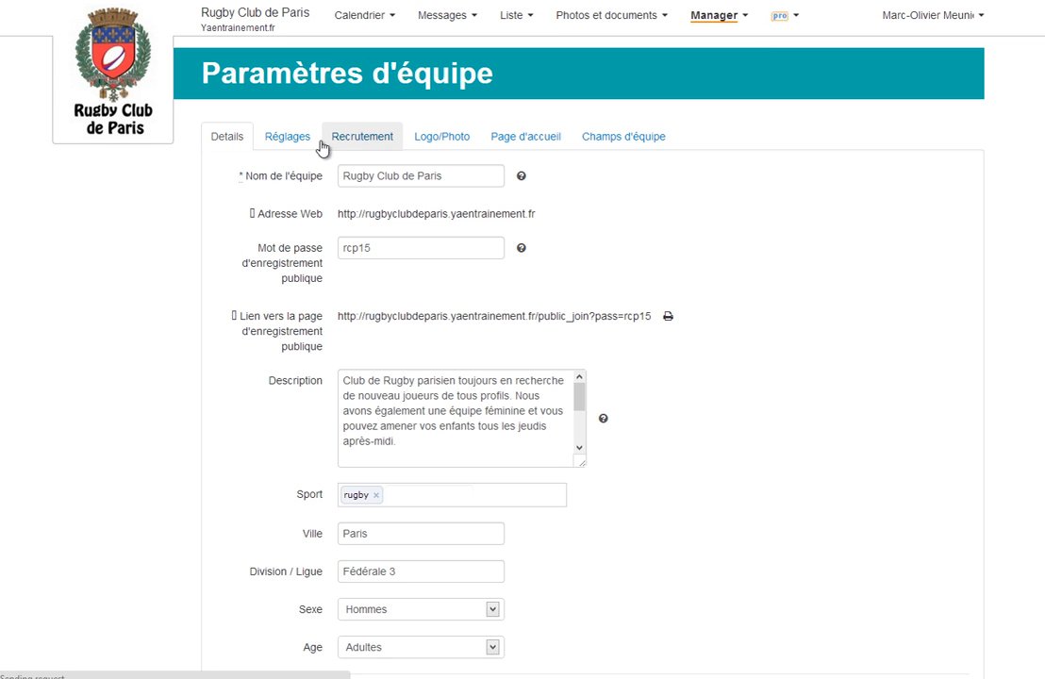
click(287, 138)
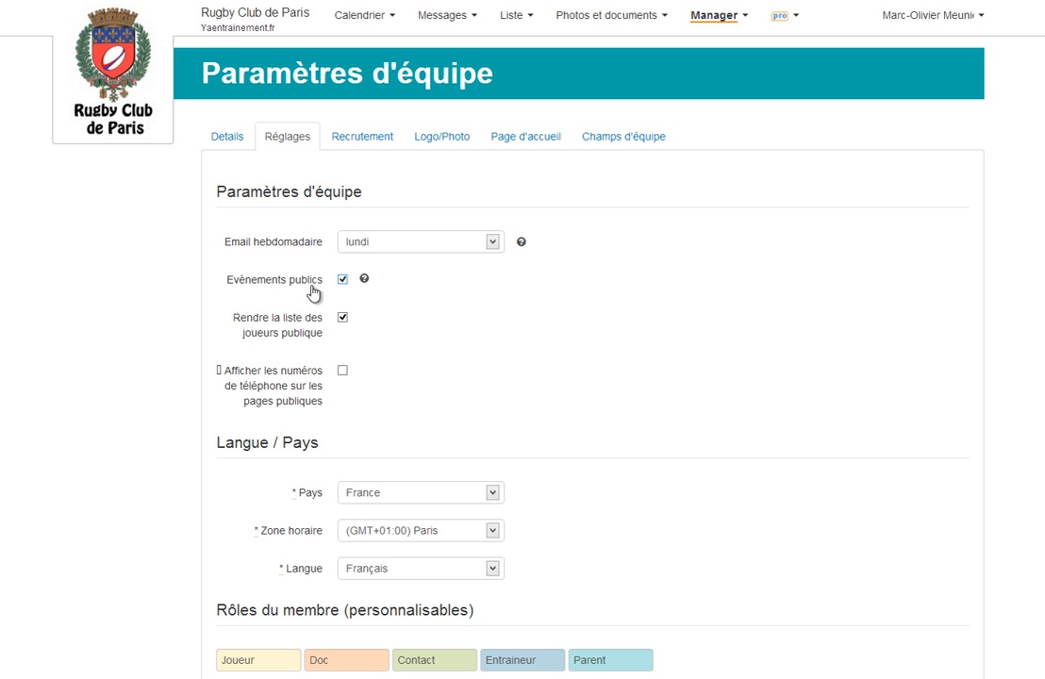
mouse_move(365, 281)
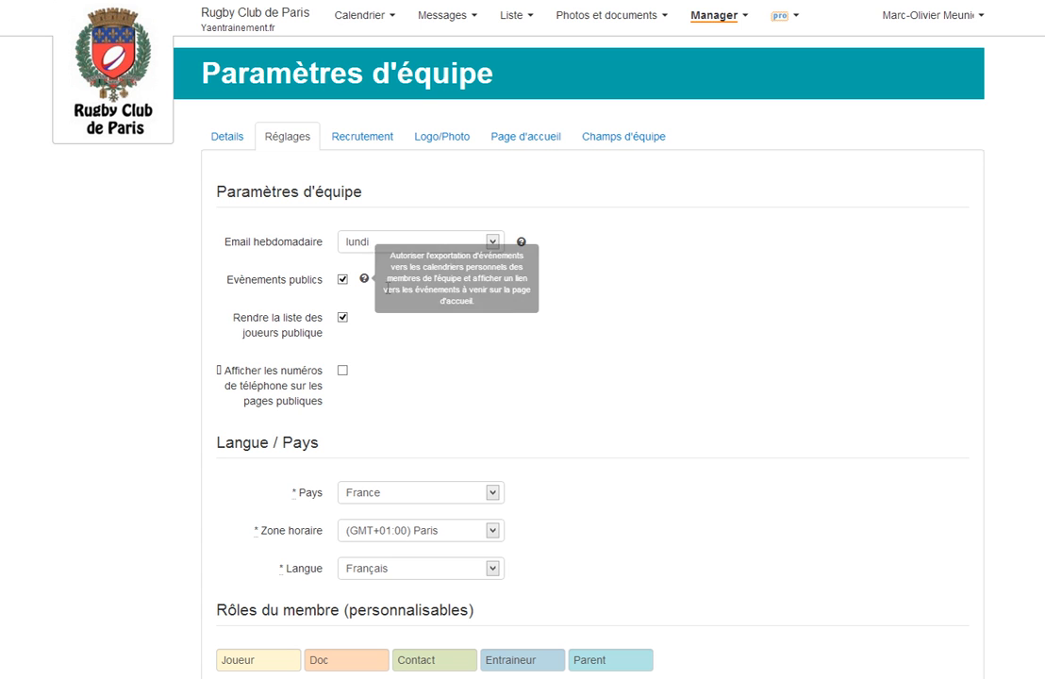
Step: Open the calendar widget configuration page from the team's monthly calendar
mouse_move(373, 19)
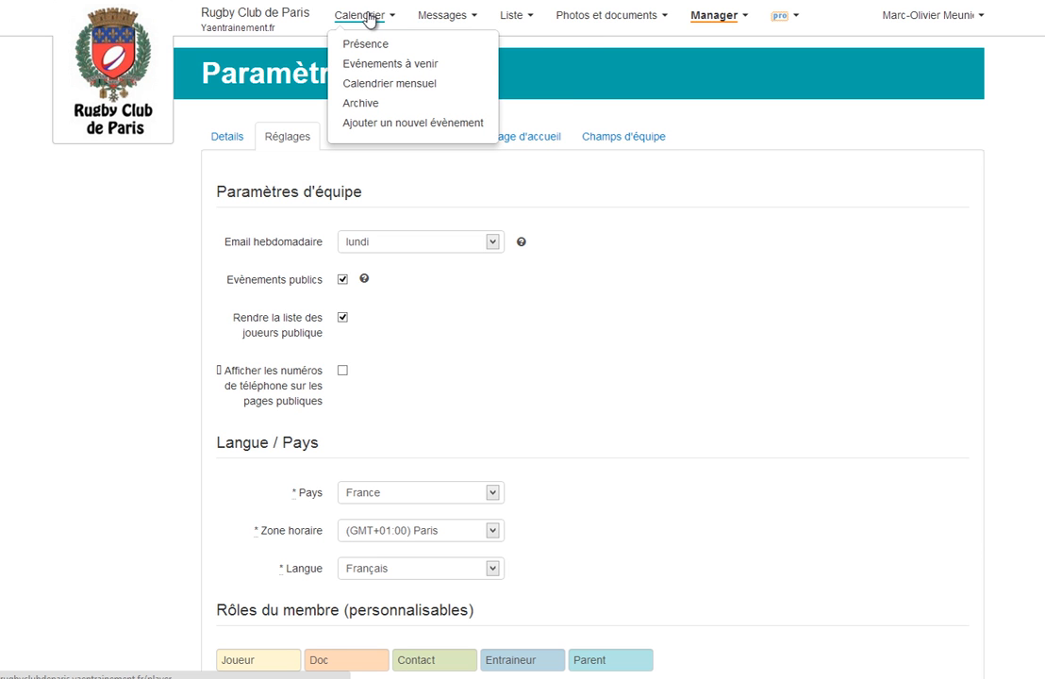
click(367, 90)
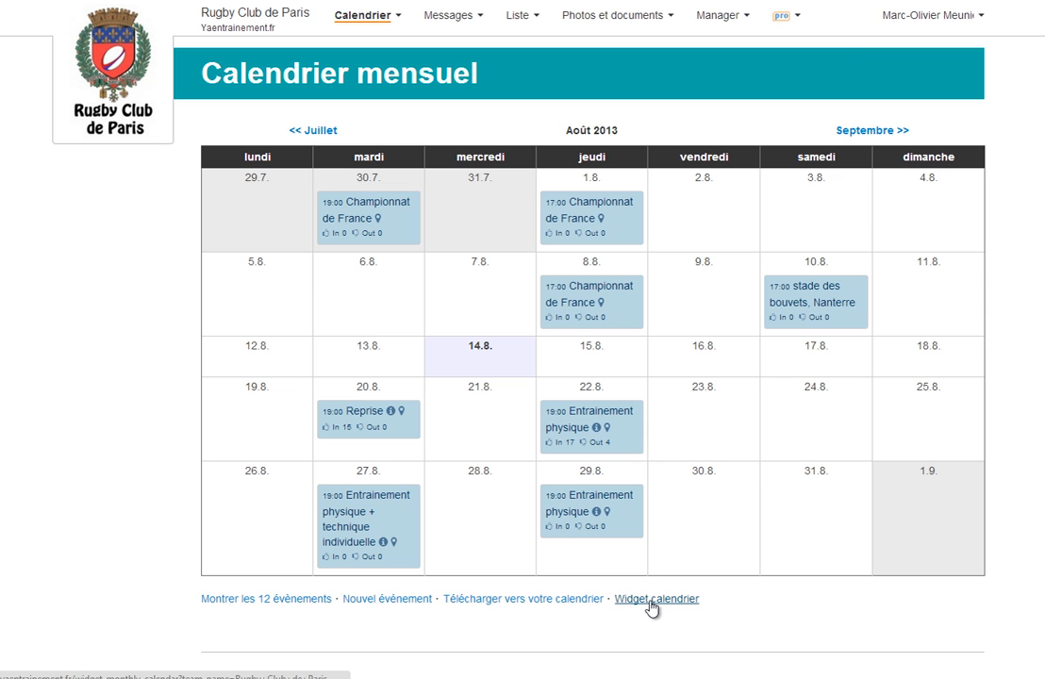
click(651, 608)
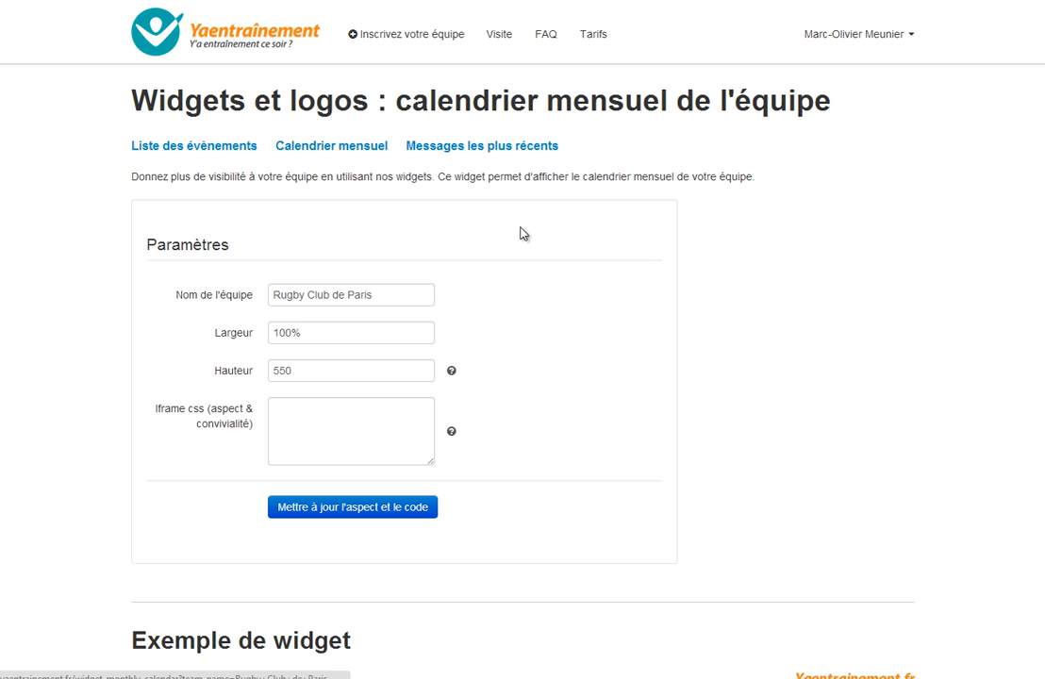
Step: Review the example previews of the monthly calendar, event list and most recent messages widgets
scroll(537, 238, down, 5)
scroll(613, 269, down, 1)
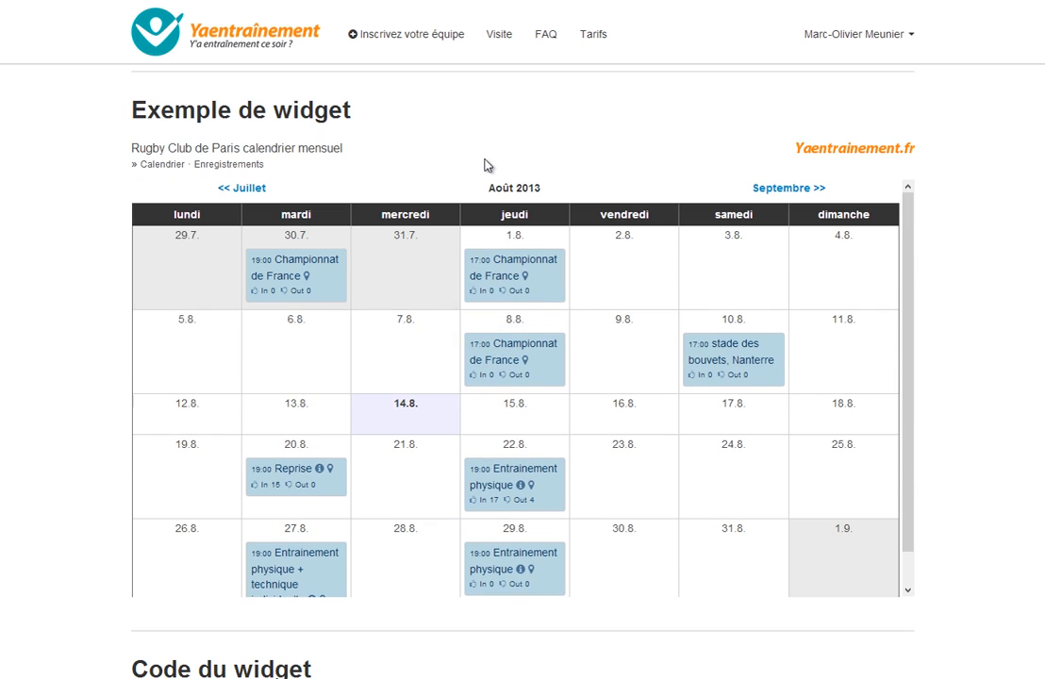
scroll(492, 177, up, 6)
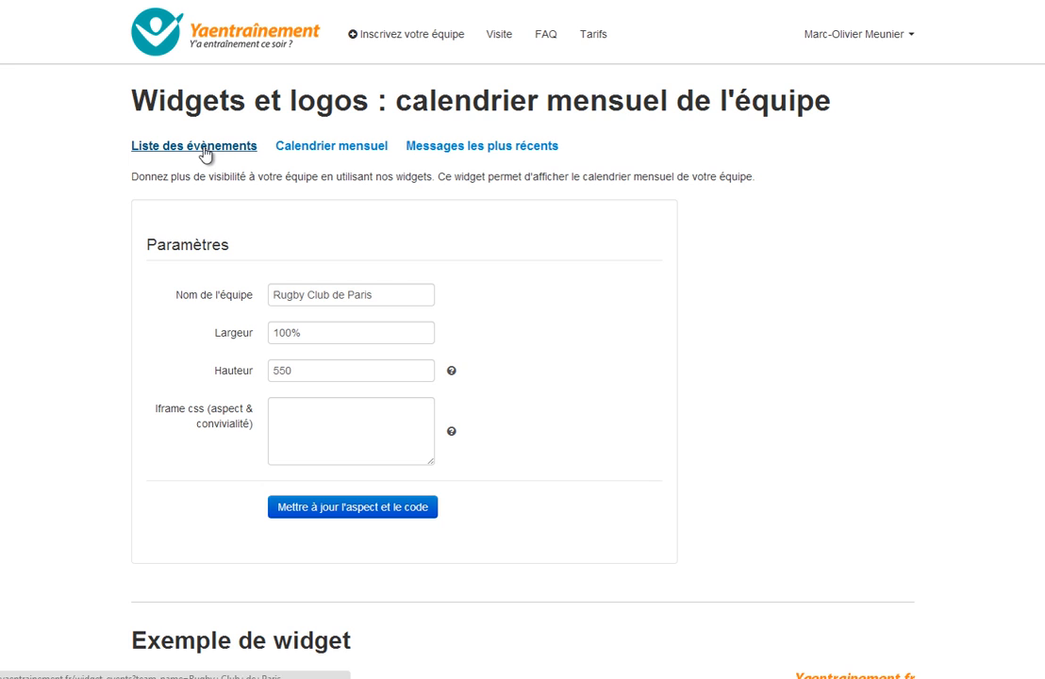
click(207, 154)
scroll(604, 347, down, 3)
scroll(605, 347, down, 4)
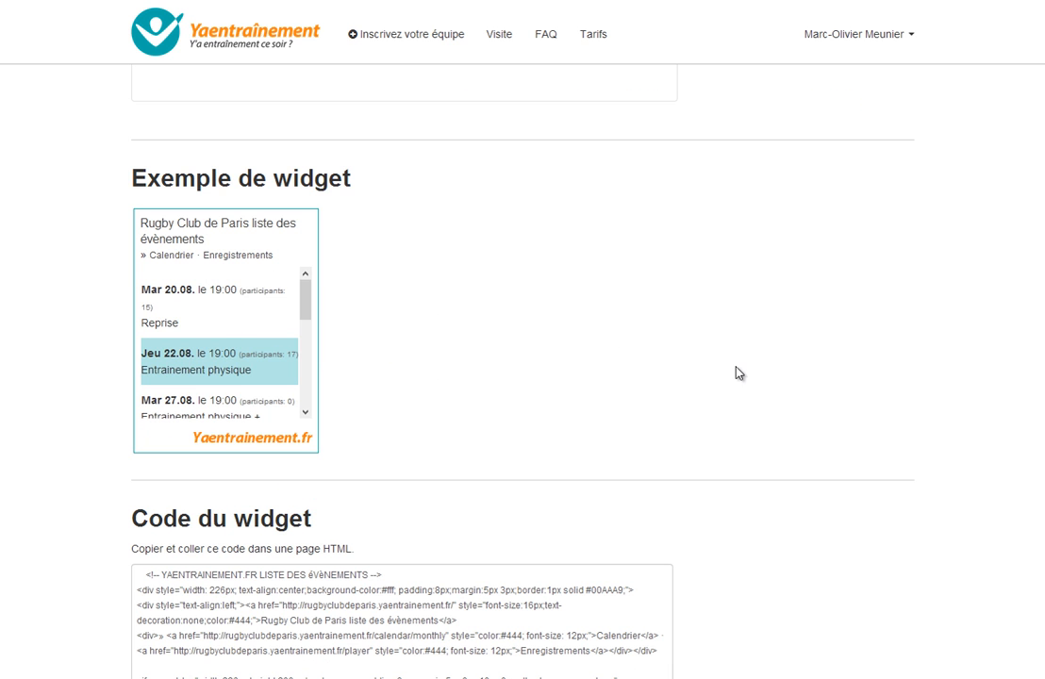
scroll(736, 373, up, 7)
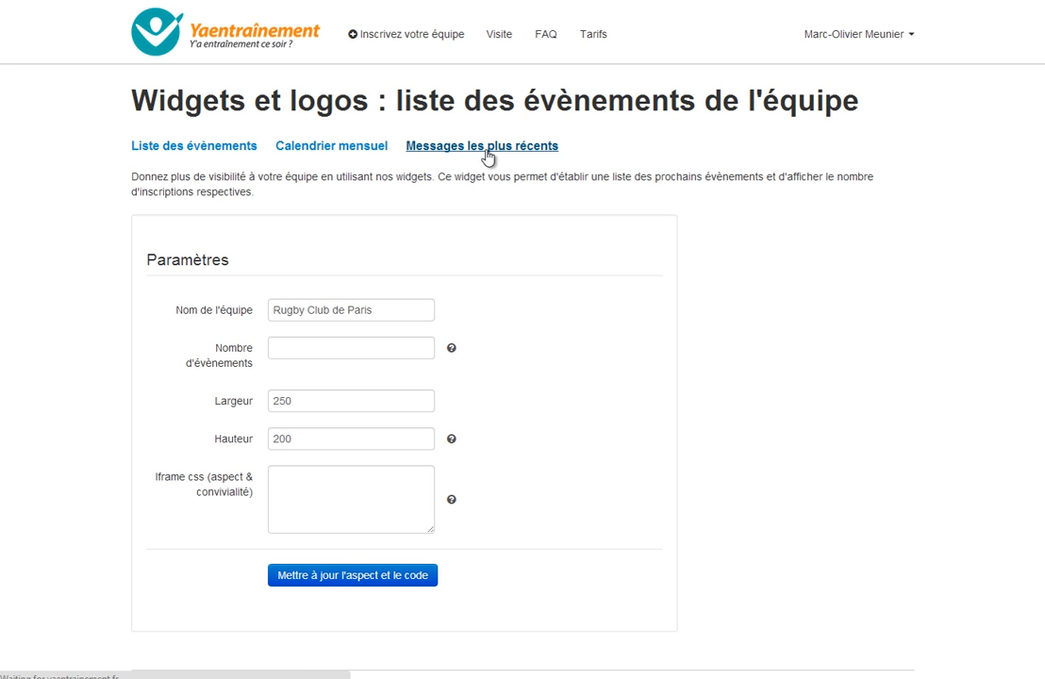
click(487, 146)
scroll(714, 423, down, 6)
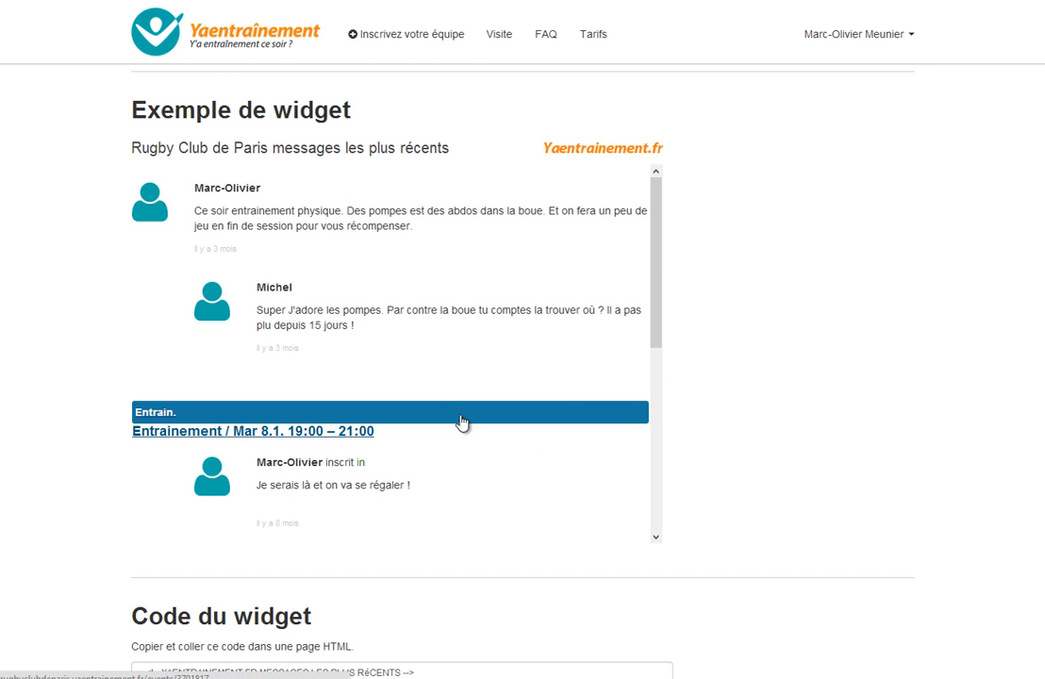
scroll(817, 448, up, 7)
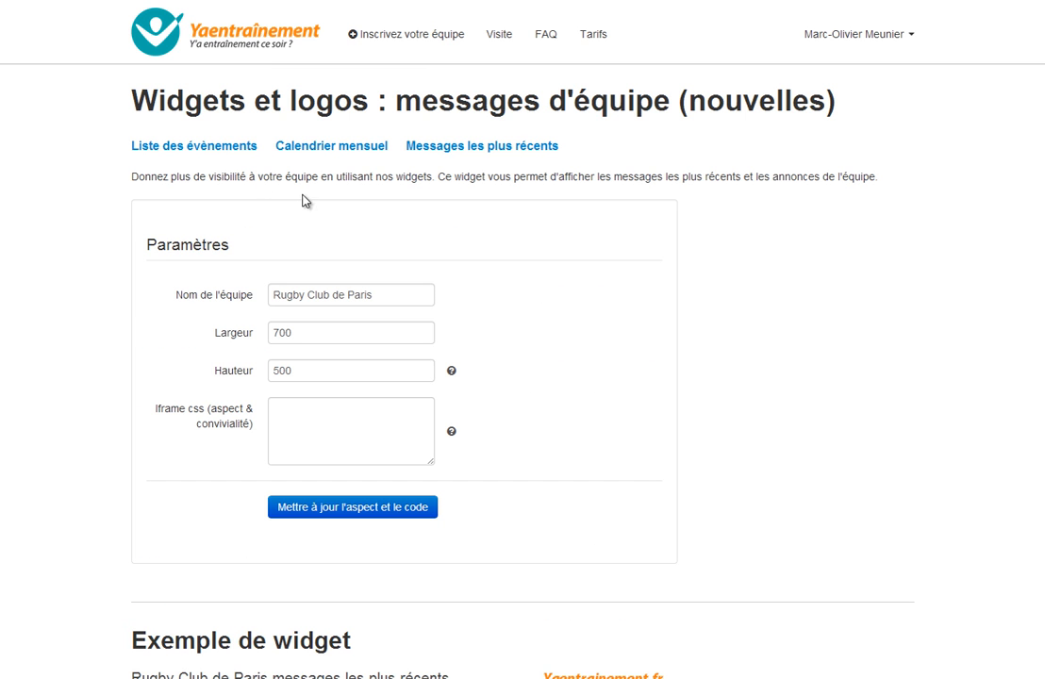
Step: Open the event list widget's configuration and set its number of events to 6
click(194, 150)
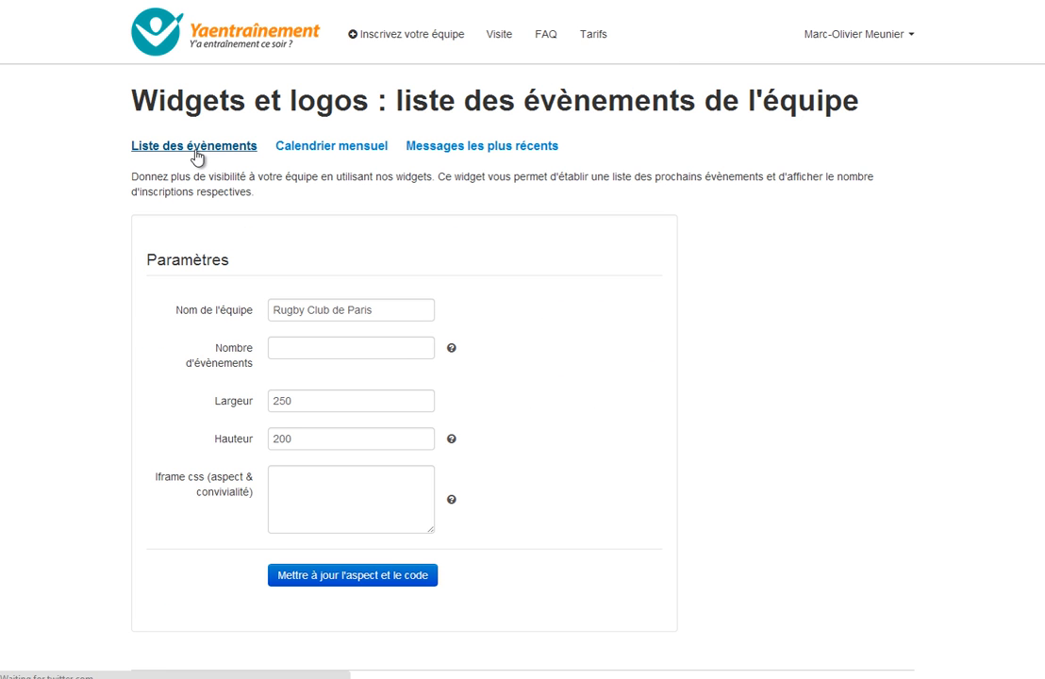
click(297, 347)
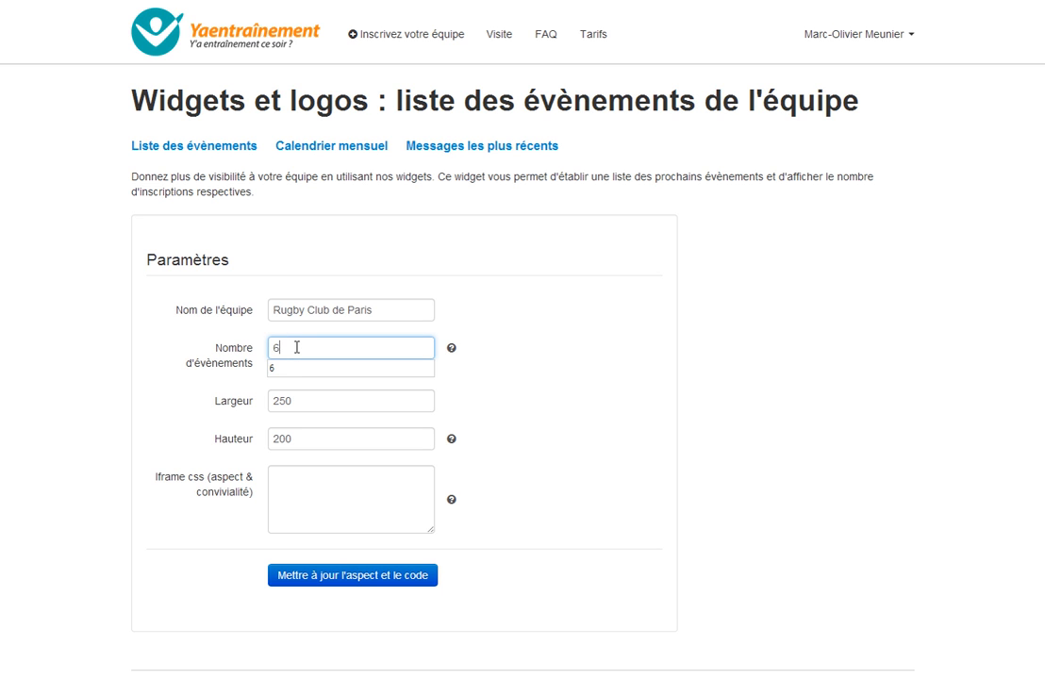
click(300, 370)
Step: Set the event list widget's width to 300 and its height to 400
click(298, 402)
click(281, 401)
drag(293, 401, 264, 407)
text(300)
click(467, 408)
click(295, 439)
drag(294, 440, 257, 448)
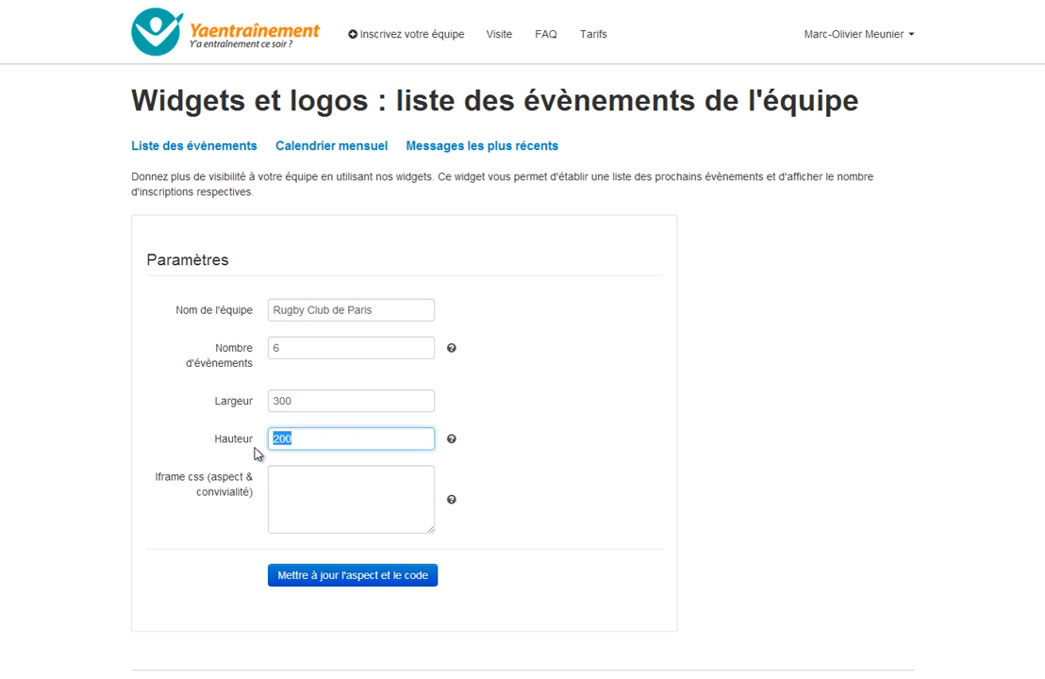
text(400)
click(506, 437)
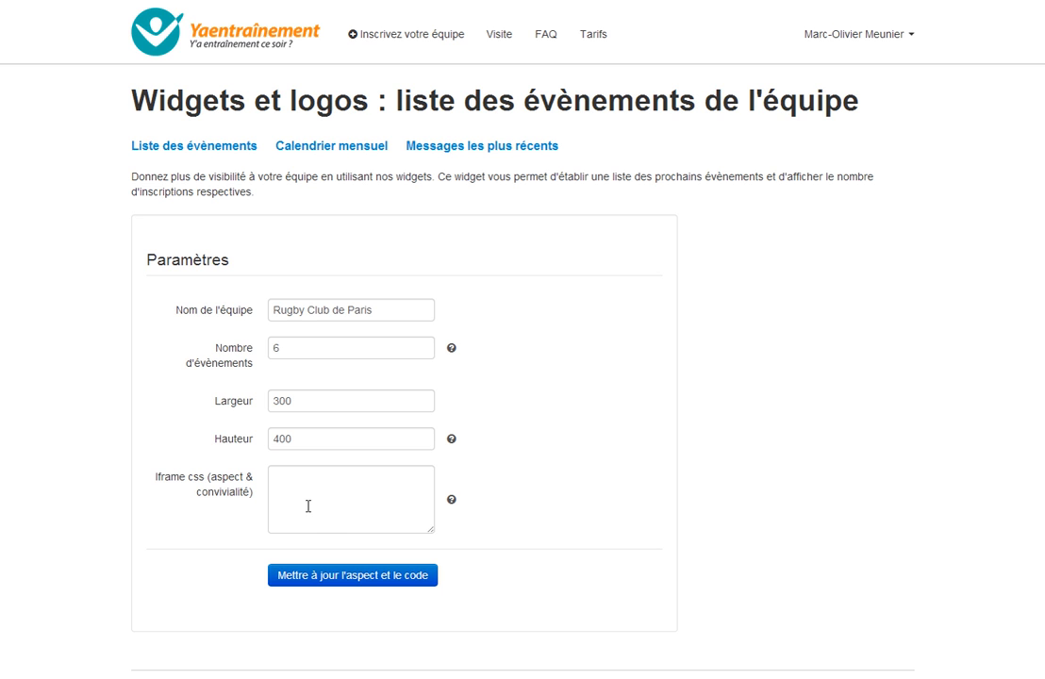
Step: Update the event list widget's appearance and code, and check the refreshed example
click(338, 584)
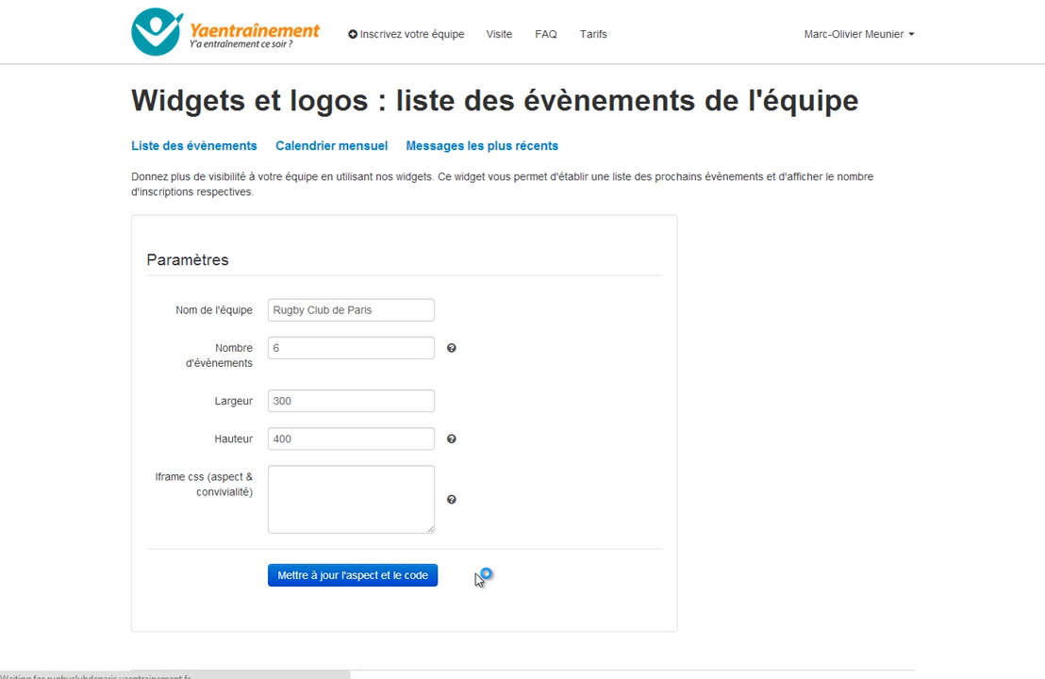
scroll(532, 456, down, 6)
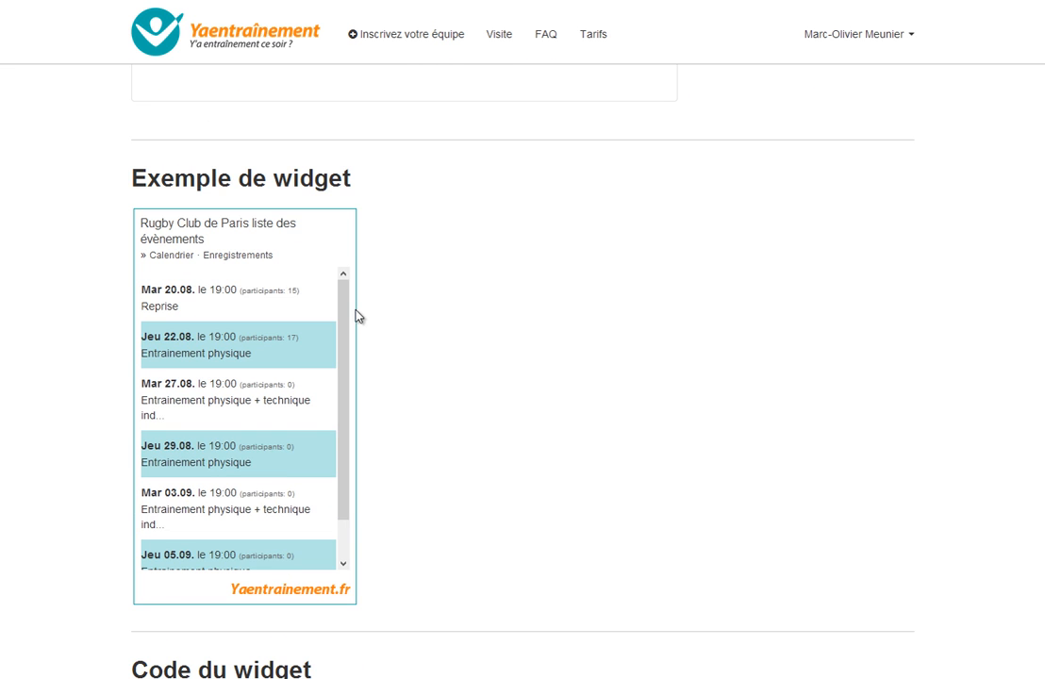
scroll(493, 327, down, 5)
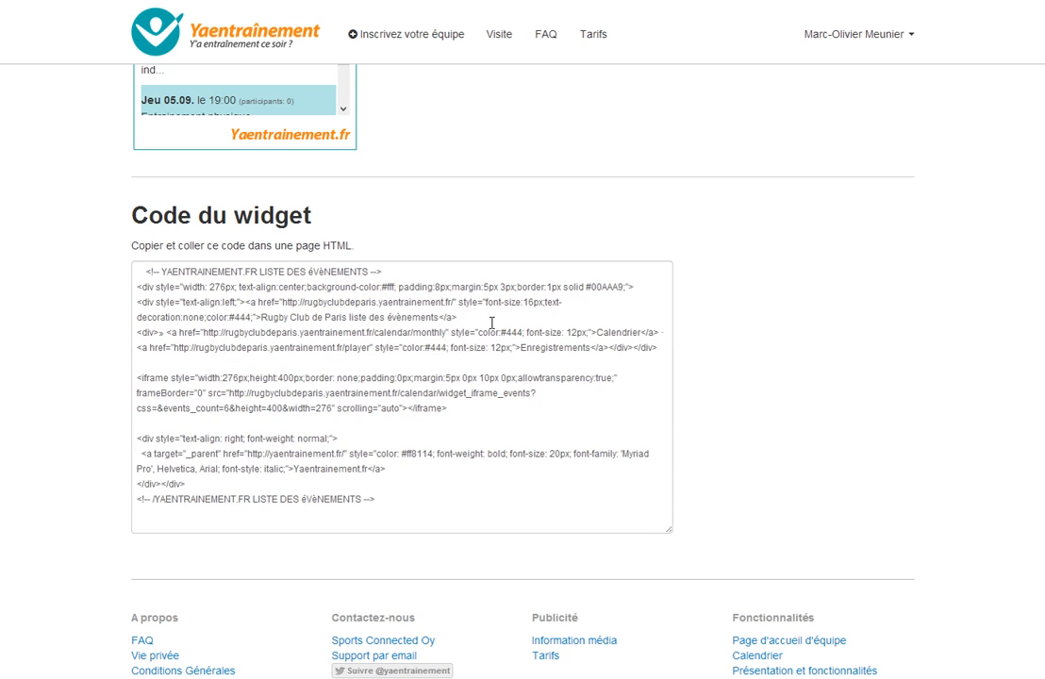
Step: Copy the entire HTML code generated for the event list widget
click(218, 347)
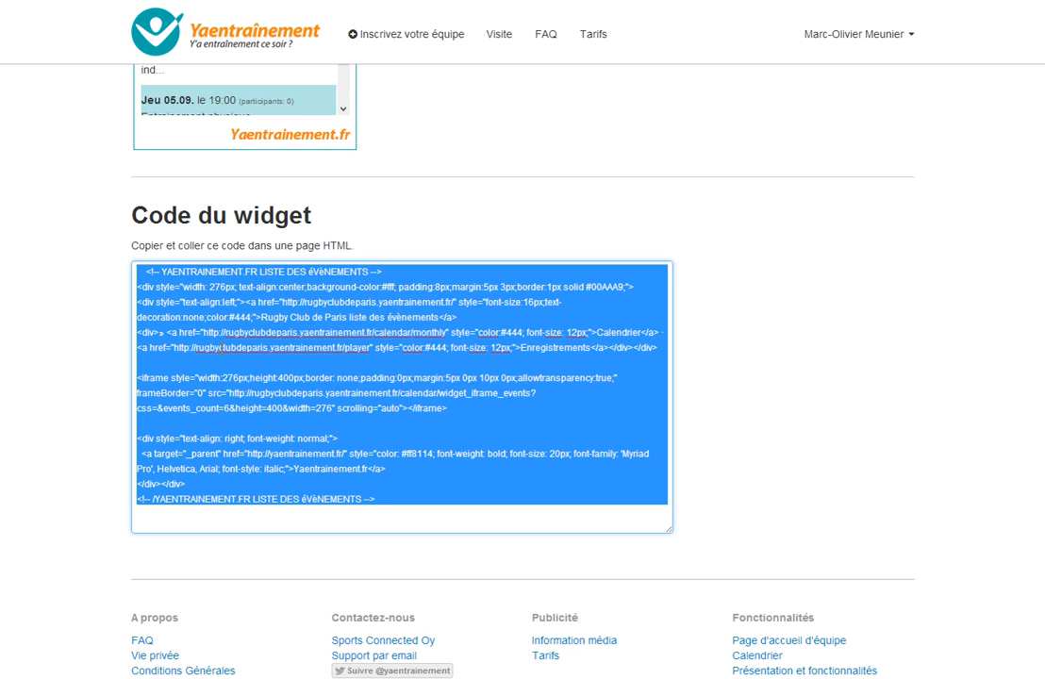
right_click(218, 347)
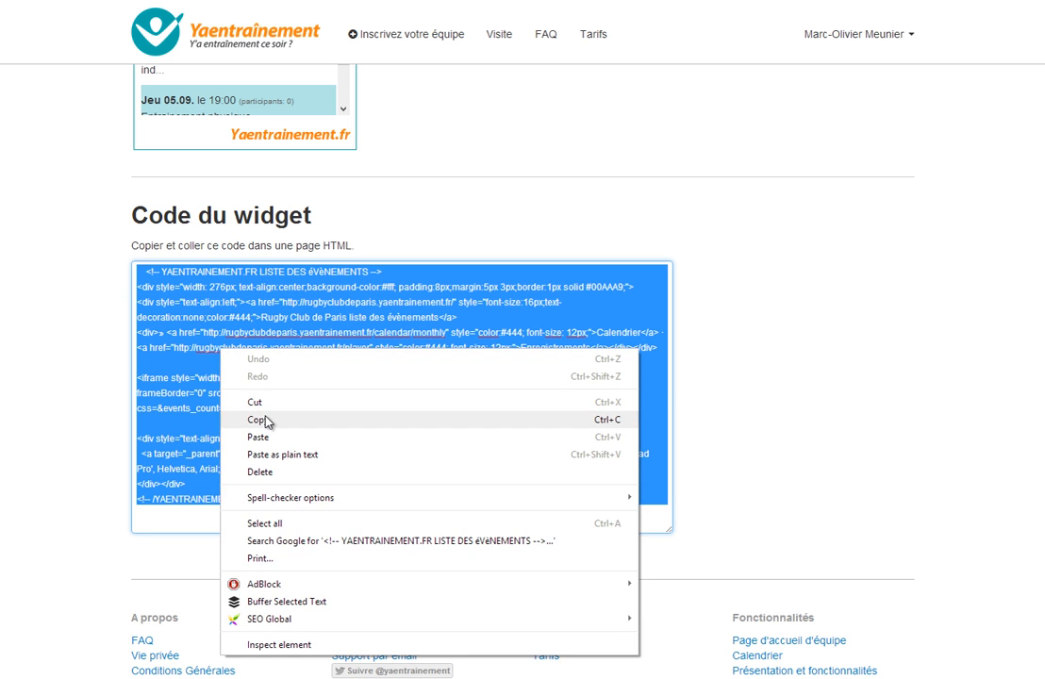
click(268, 421)
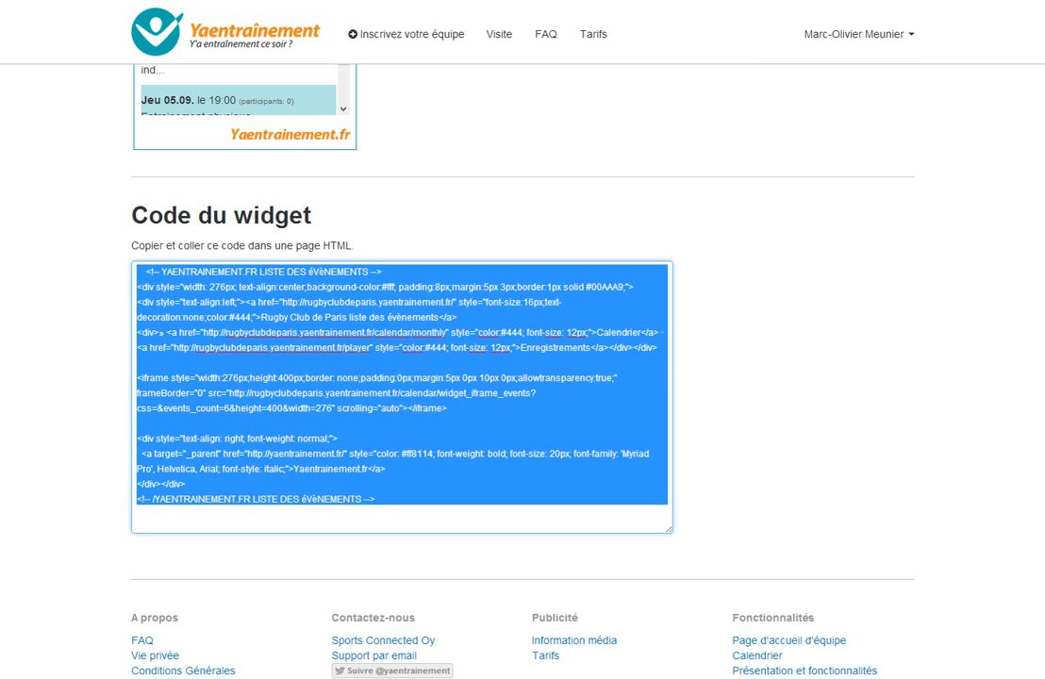
Step: Open the blog's WordPress dashboard in a new browser tab
key(ctrl+t)
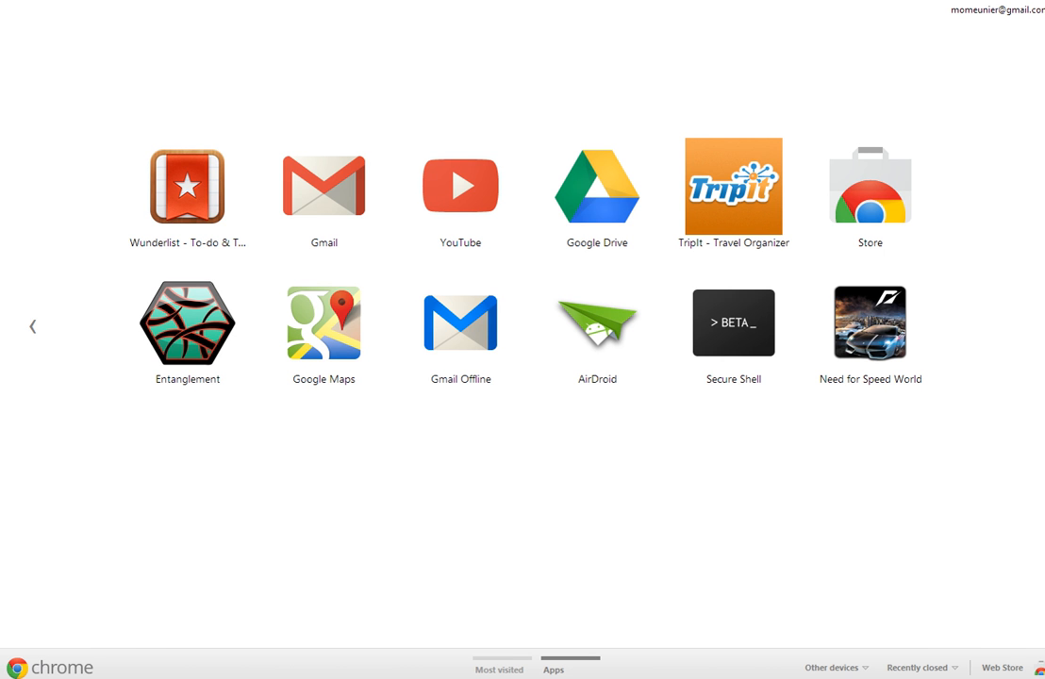
text(BLOG)
key(Down)
key(Return)
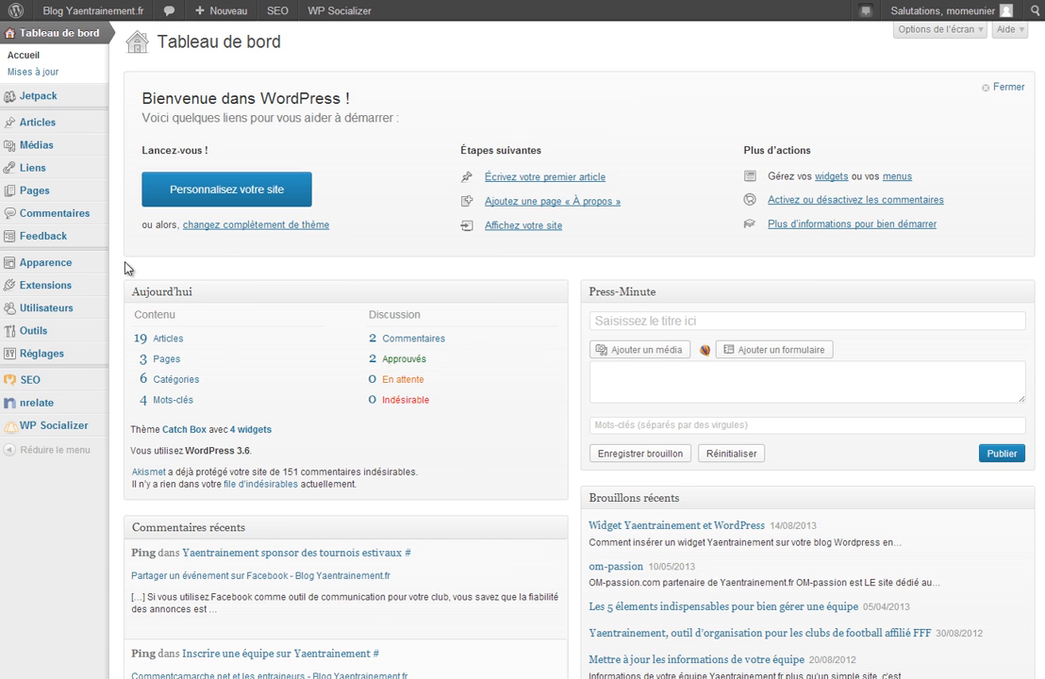
Step: Open the WordPress widget management page and add a Texte widget to Colonne latérale below the Contact widget
mouse_move(38, 261)
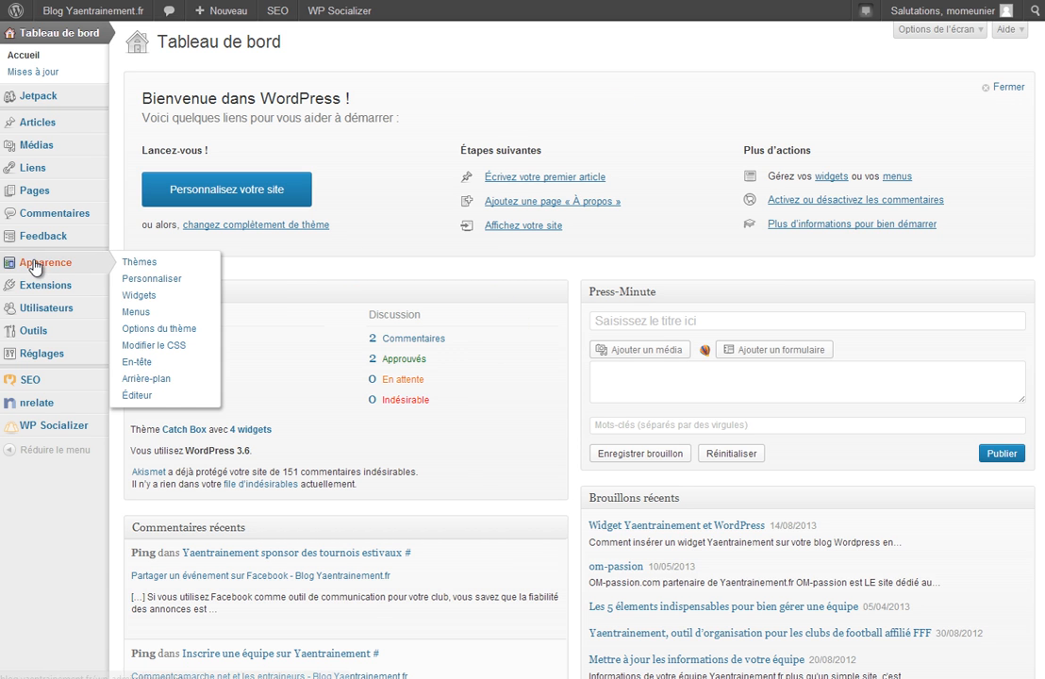
click(144, 300)
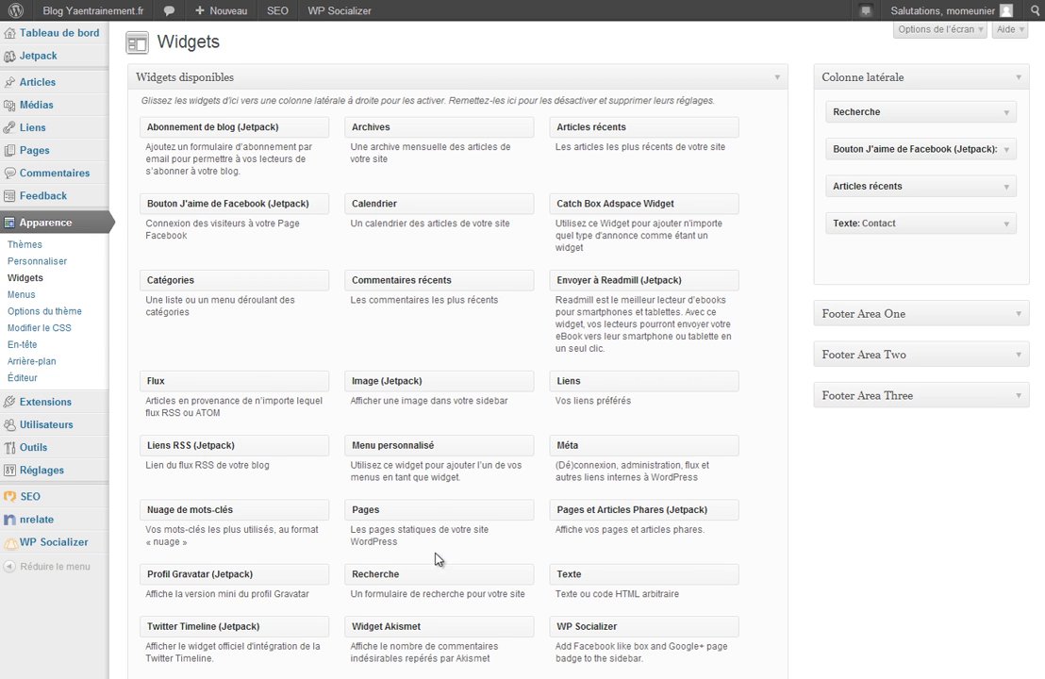
scroll(387, 529, down, 2)
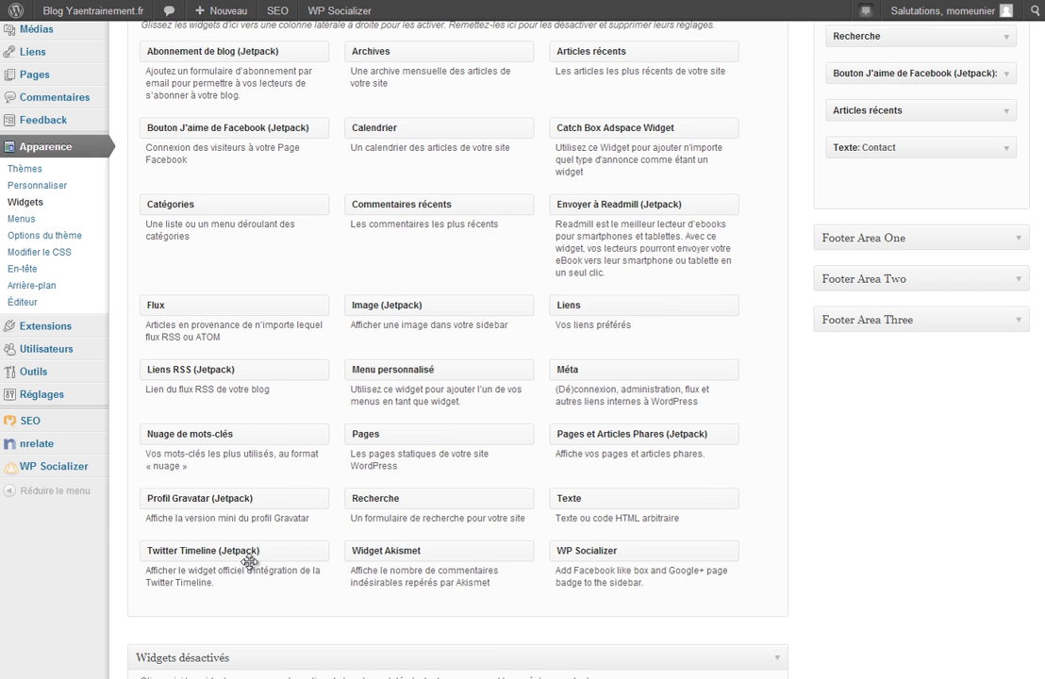
scroll(594, 510, up, 2)
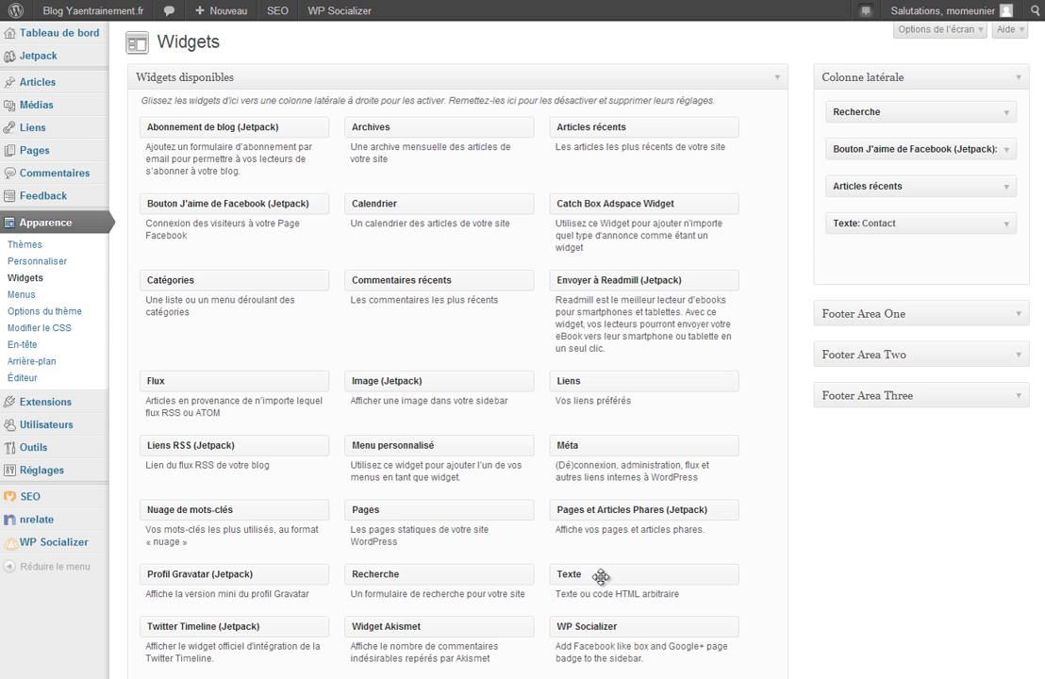
drag(608, 578, 885, 262)
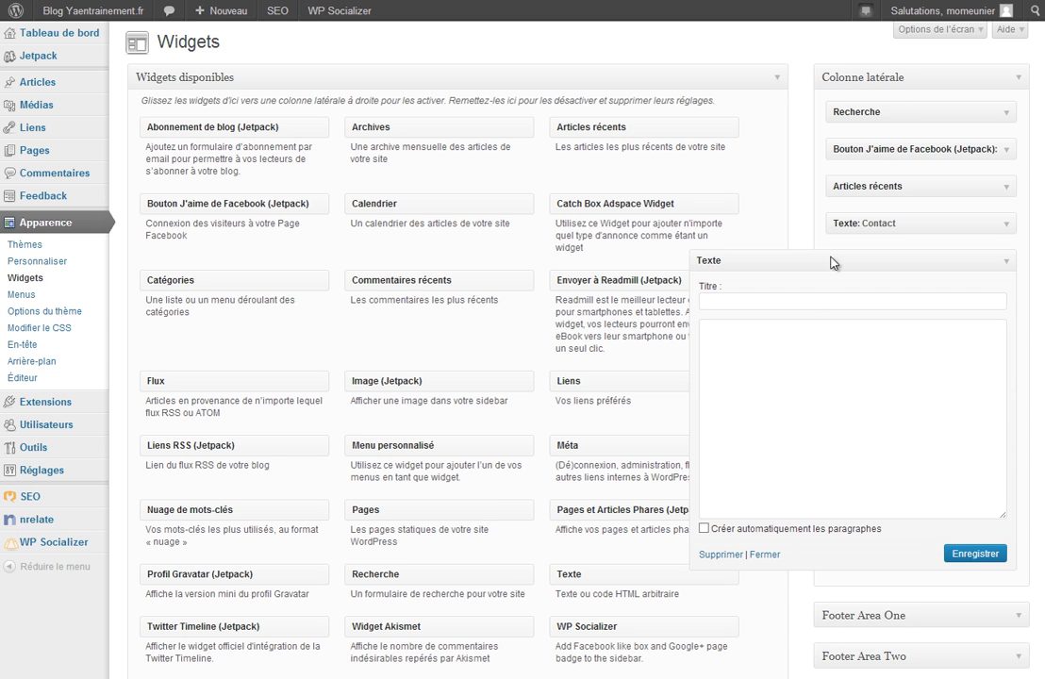
Step: Paste the copied event list code into the new Texte widget's content, leave the title empty, and save it
click(797, 300)
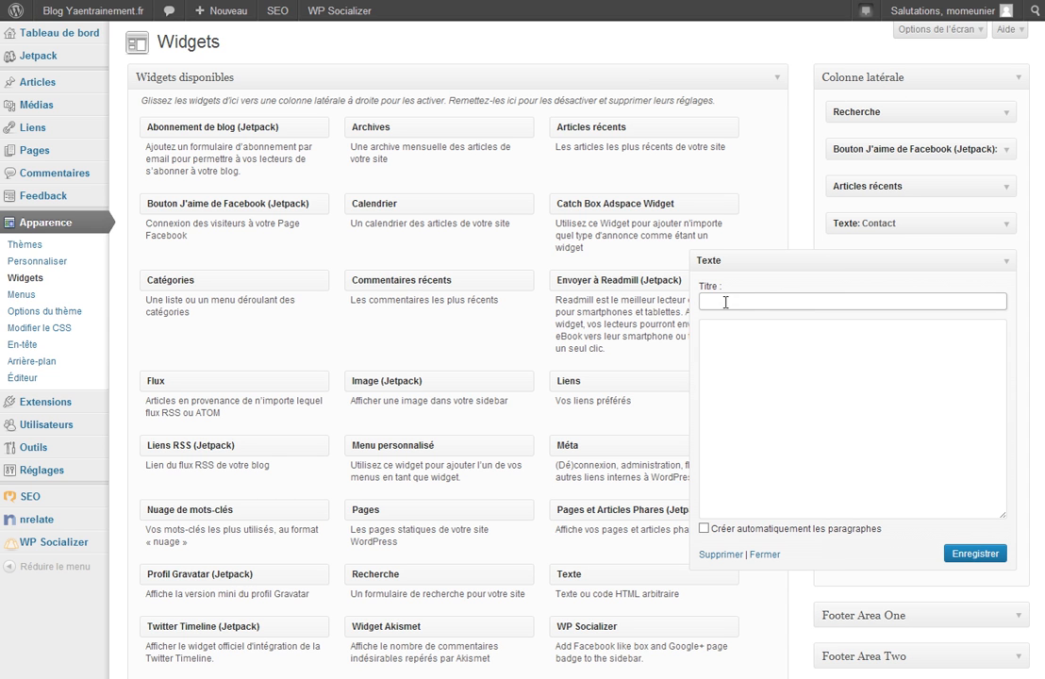
click(819, 344)
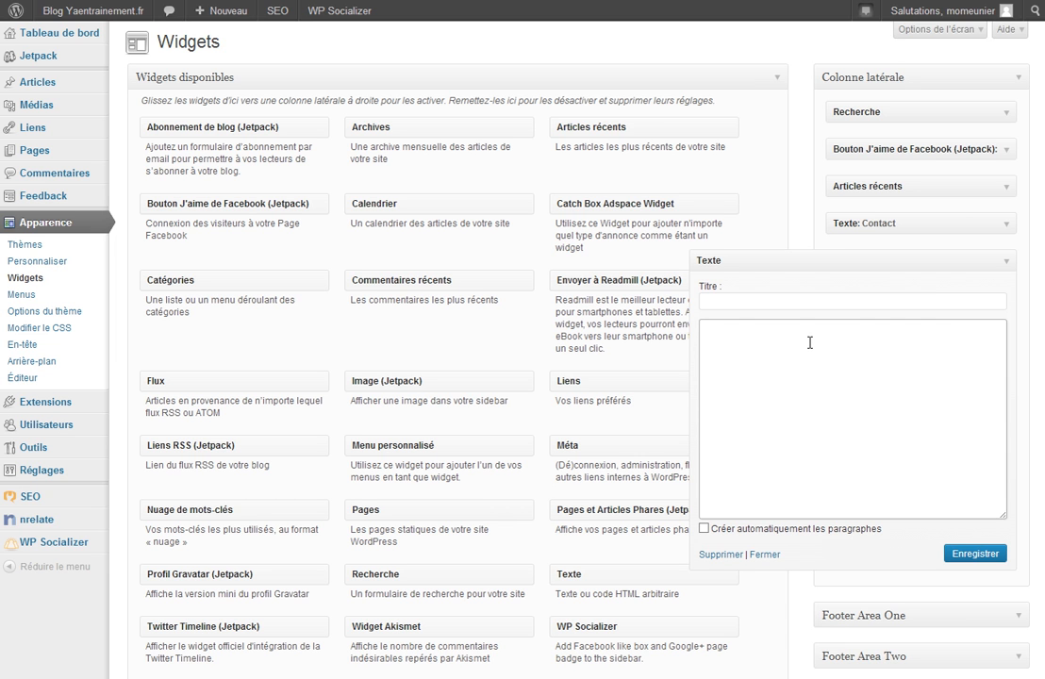
key(ctrl+v)
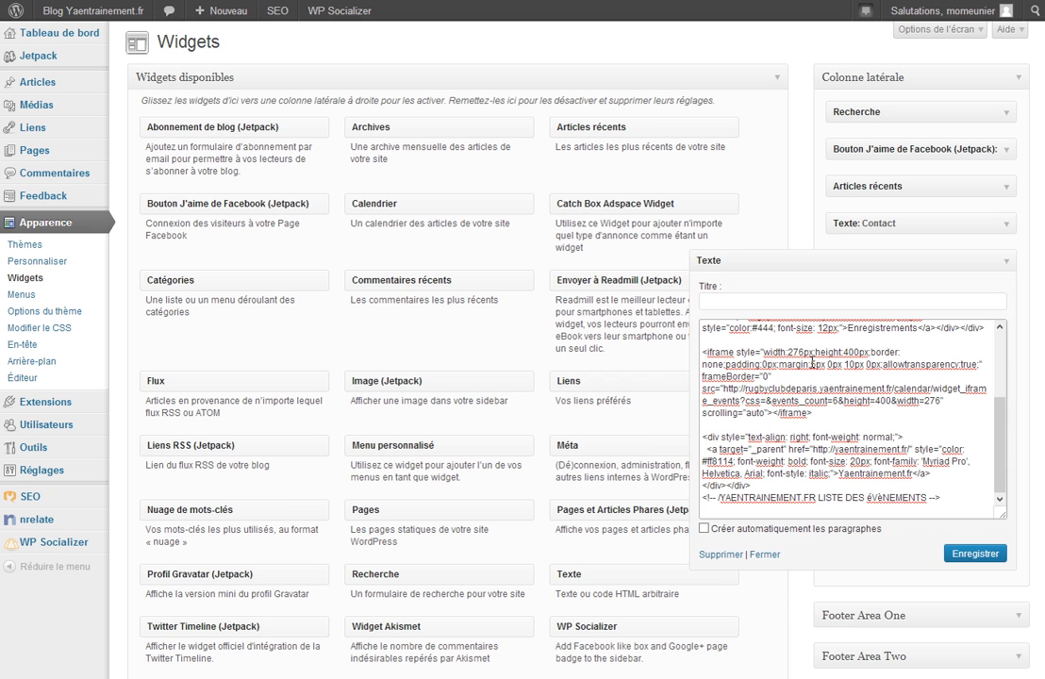
click(981, 563)
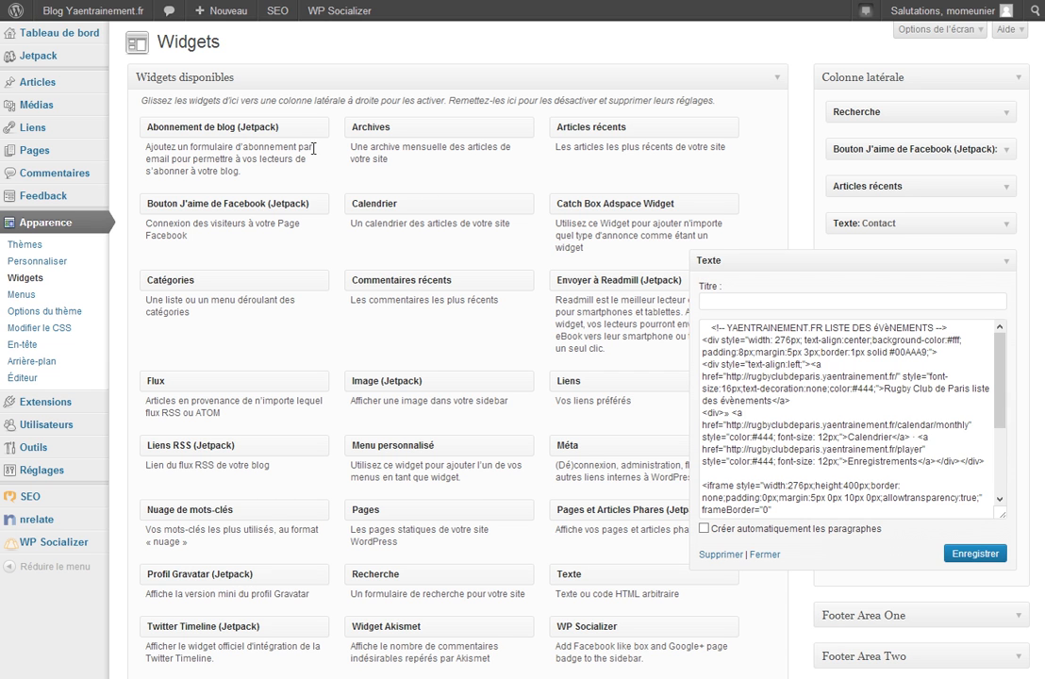
Step: Open the public blog and look for the new event list widget in its sidebar
mouse_move(95, 11)
click(98, 38)
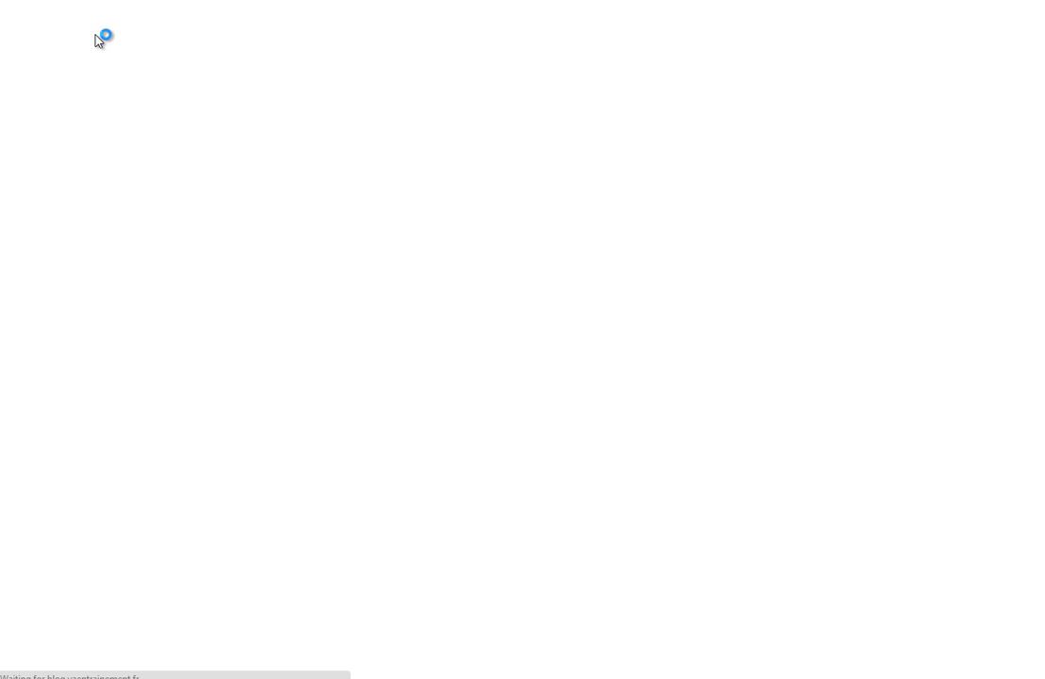
scroll(592, 354, down, 1)
scroll(589, 352, down, 10)
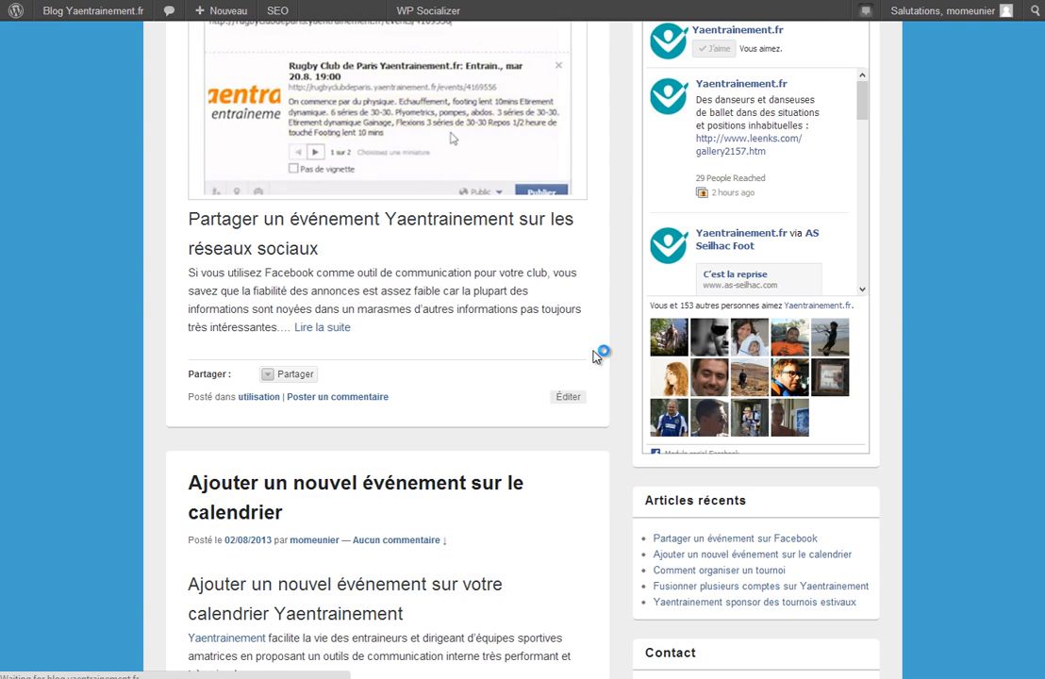